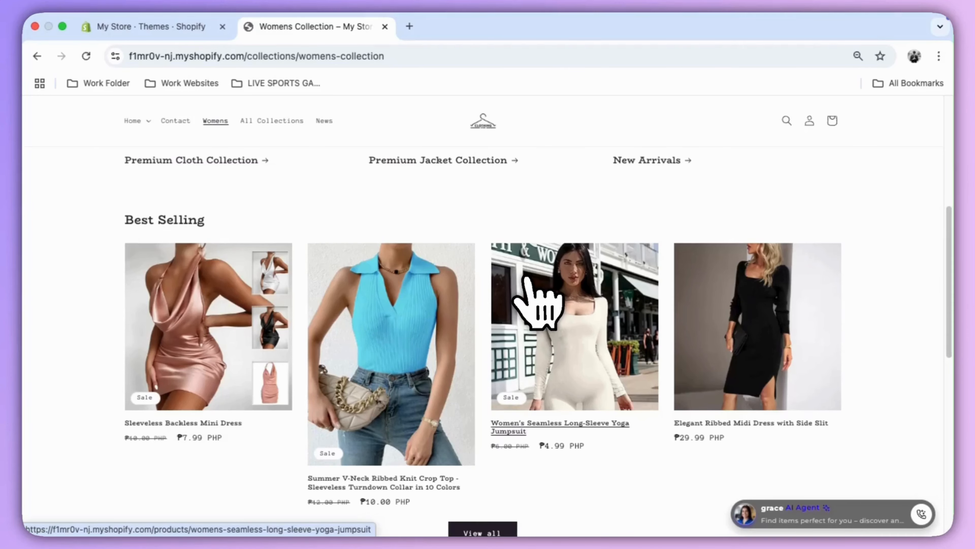
# Return from the storefront to the Shopify admin, open the app and sales channel settings, and go to the Shopify App Store
pyautogui.scroll(-1, 538, 304)
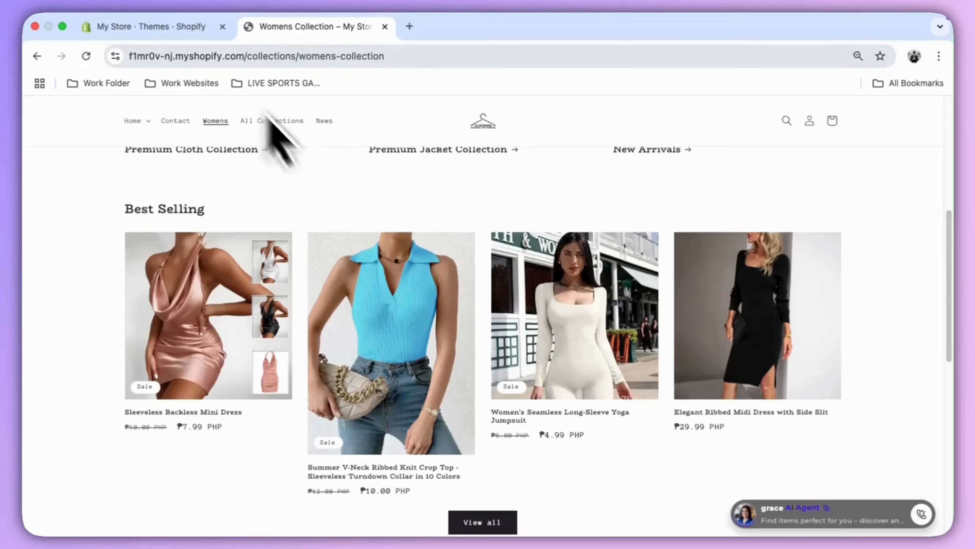
pyautogui.click(180, 26)
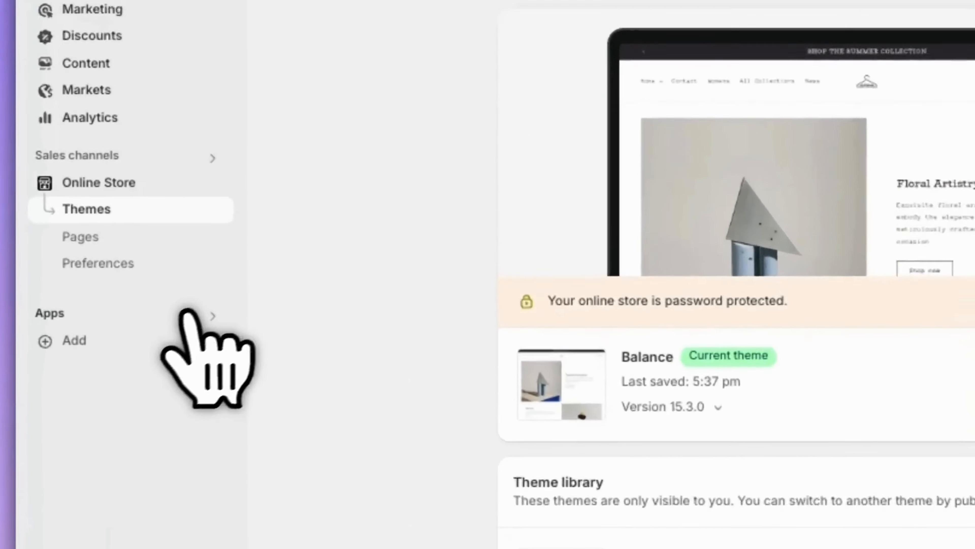
pyautogui.click(116, 375)
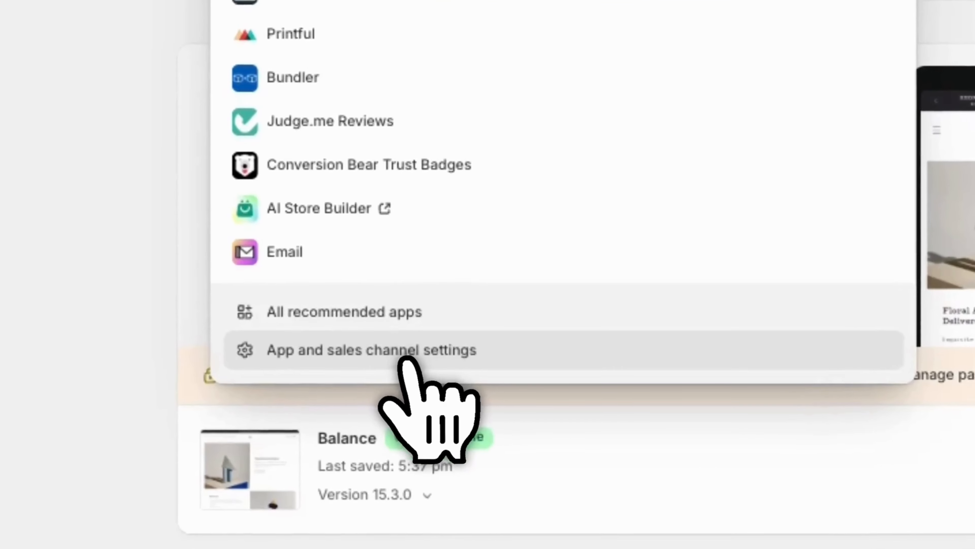
pyautogui.click(400, 355)
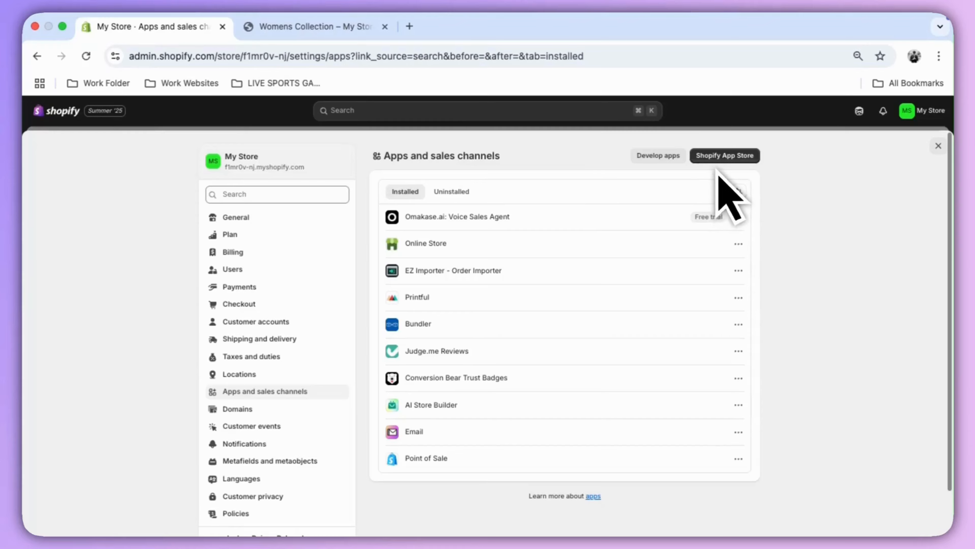
pyautogui.click(722, 156)
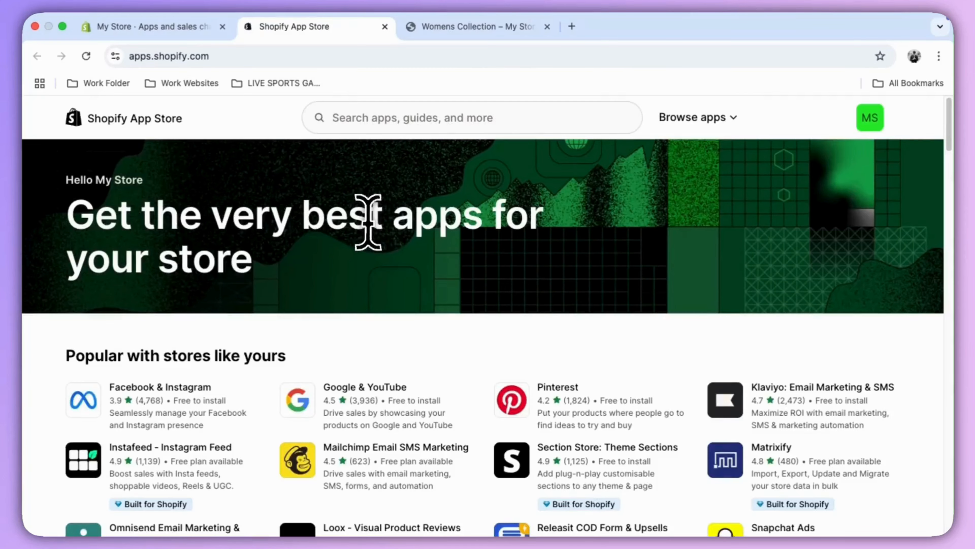
# Search the Shopify App Store for "Omakase.ai" and open the Omakase.ai AI Sales Agent app from its listing
pyautogui.click(395, 122)
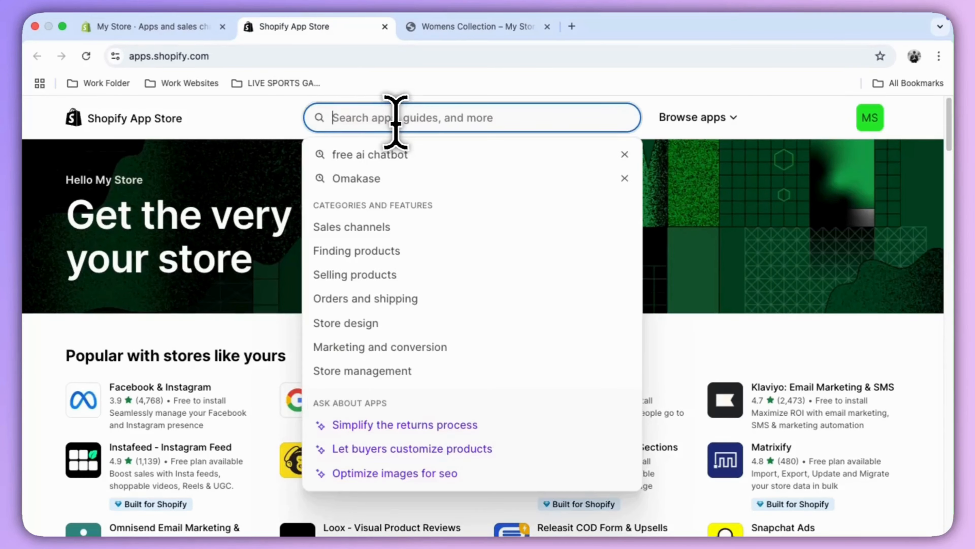
pyautogui.write('Omakase.ai')
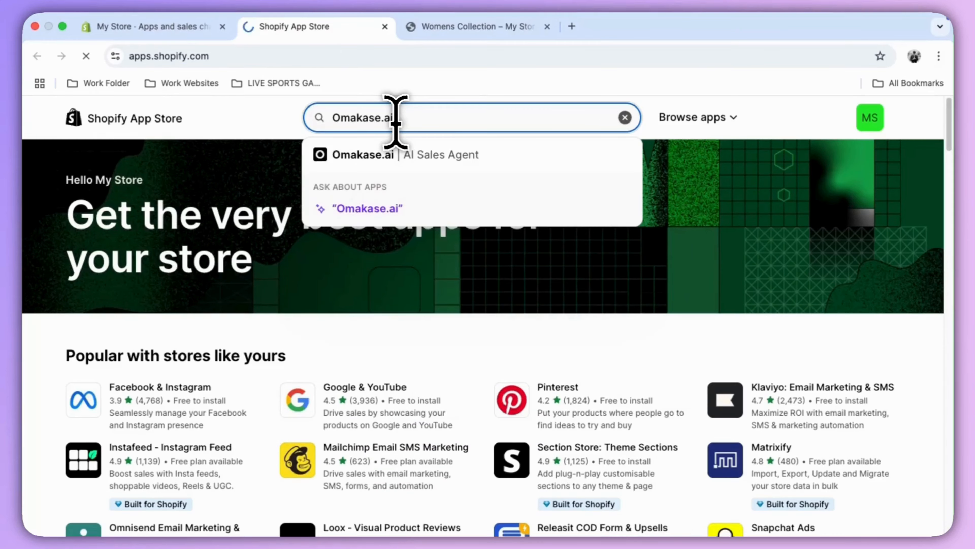
pyautogui.press('Return')
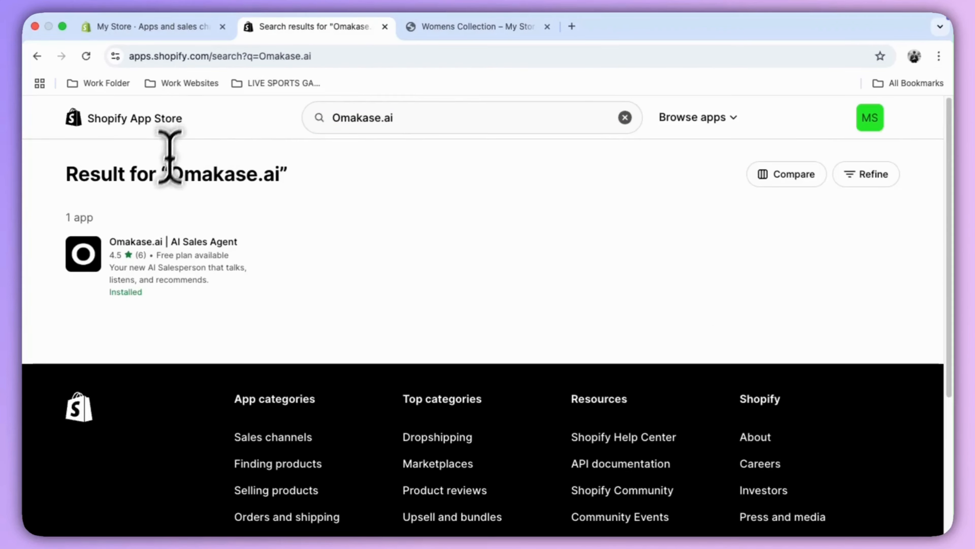
pyautogui.click(135, 241)
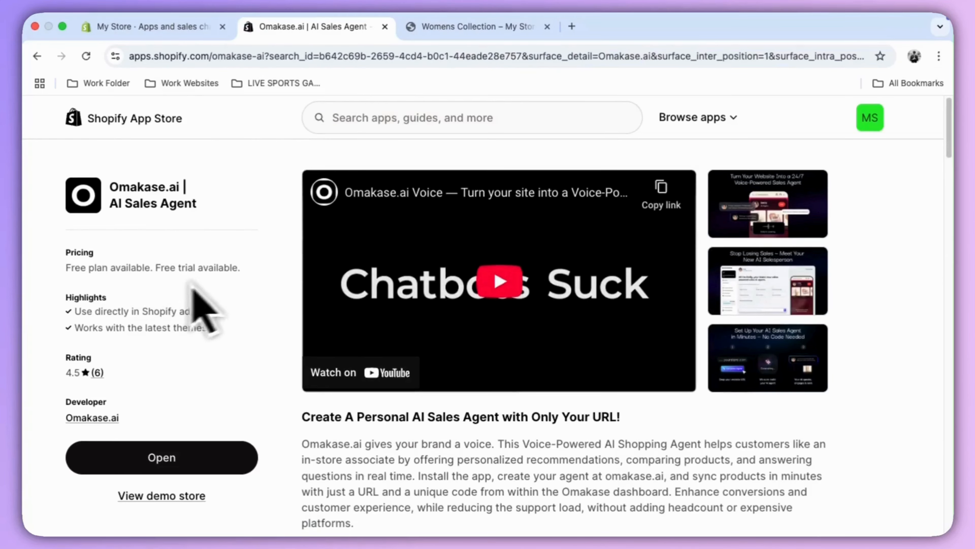
pyautogui.click(194, 461)
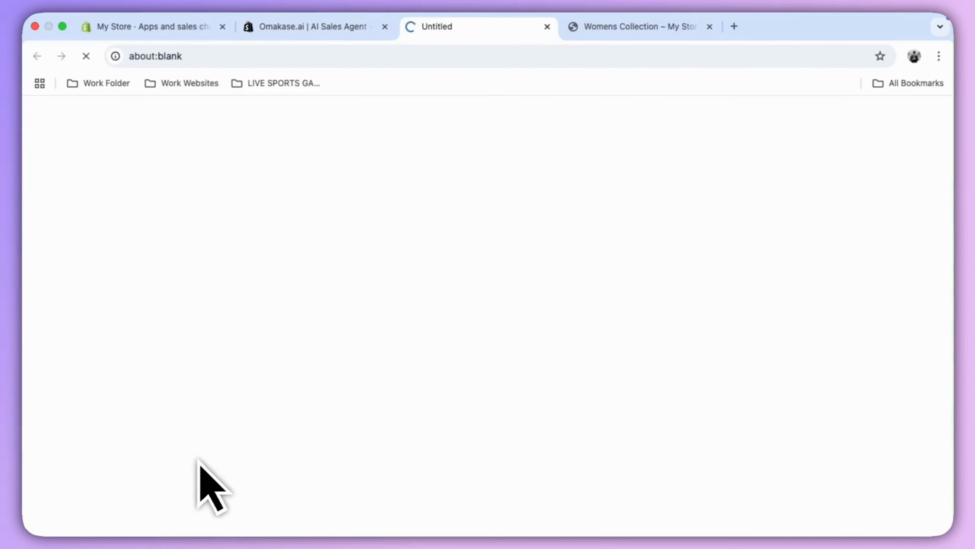
# Go from the app's Shopify page to the Omakase.ai site and open the account's dashboard
pyautogui.scroll(-15, 614, 298)
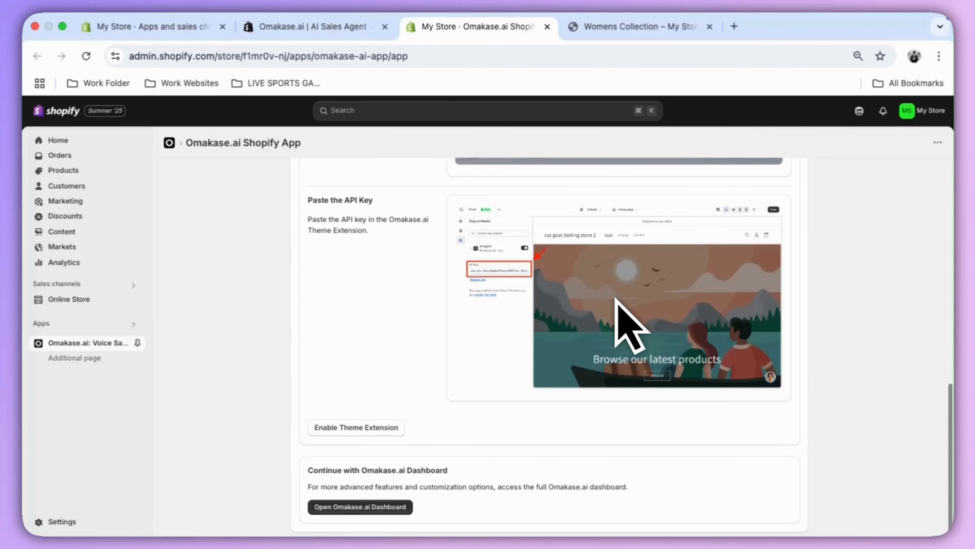
pyautogui.click(363, 506)
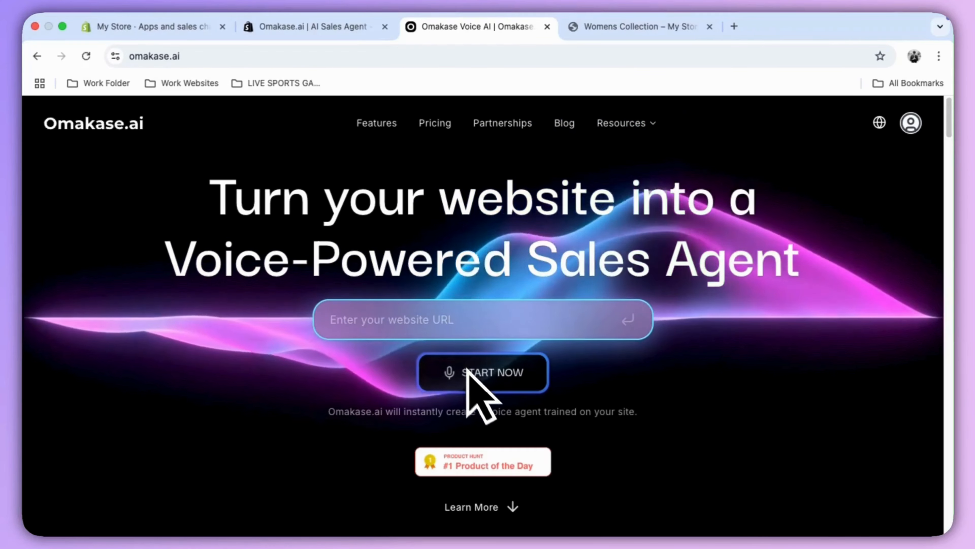
pyautogui.click(910, 122)
pyautogui.click(830, 153)
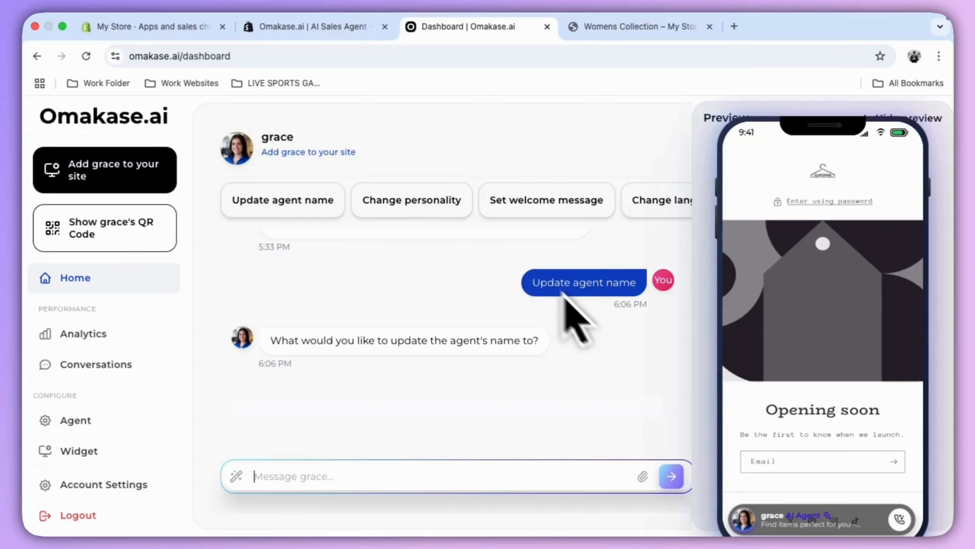
# Look over the dashboard's performance, configure and train sections and the agent's earlier chat messages
pyautogui.moveTo(92, 341); pyautogui.dragTo(92, 357)
pyautogui.scroll(-1, 94, 432)
pyautogui.scroll(-3, 92, 434)
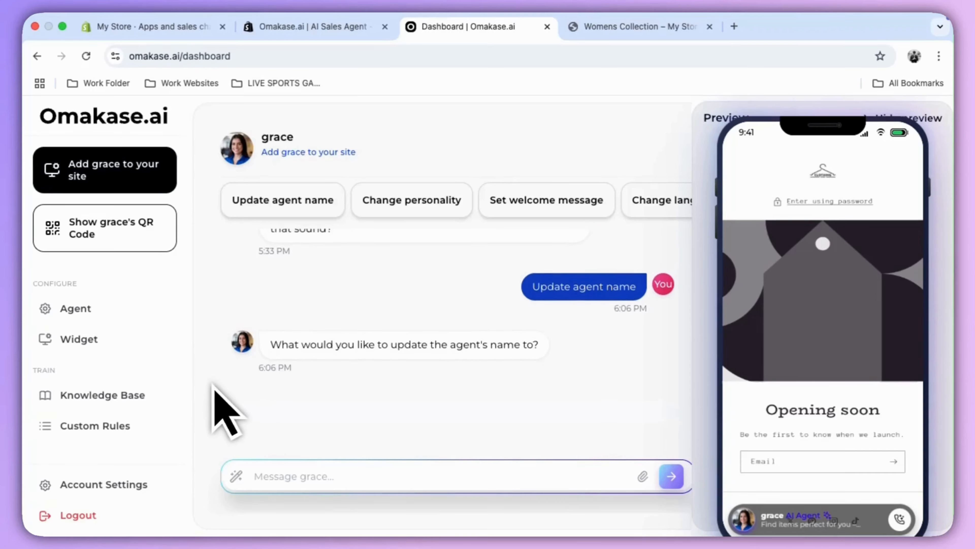
pyautogui.scroll(2, 218, 404)
pyautogui.scroll(3, 127, 384)
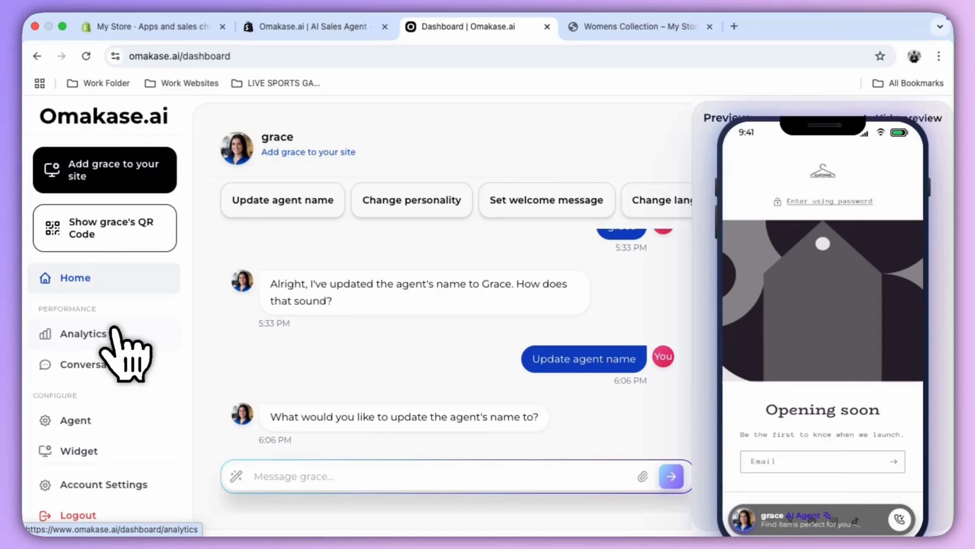
pyautogui.scroll(-1, 115, 338)
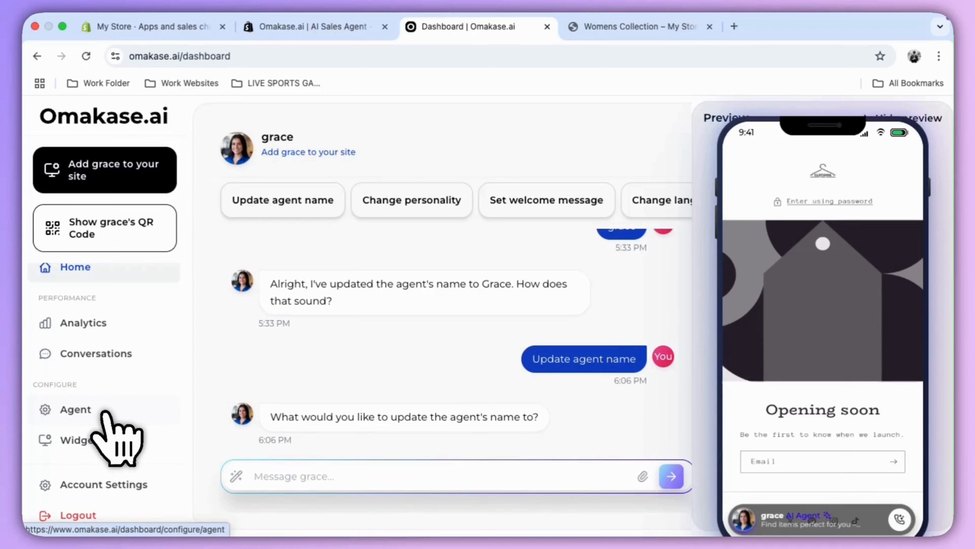
pyautogui.scroll(-5, 103, 410)
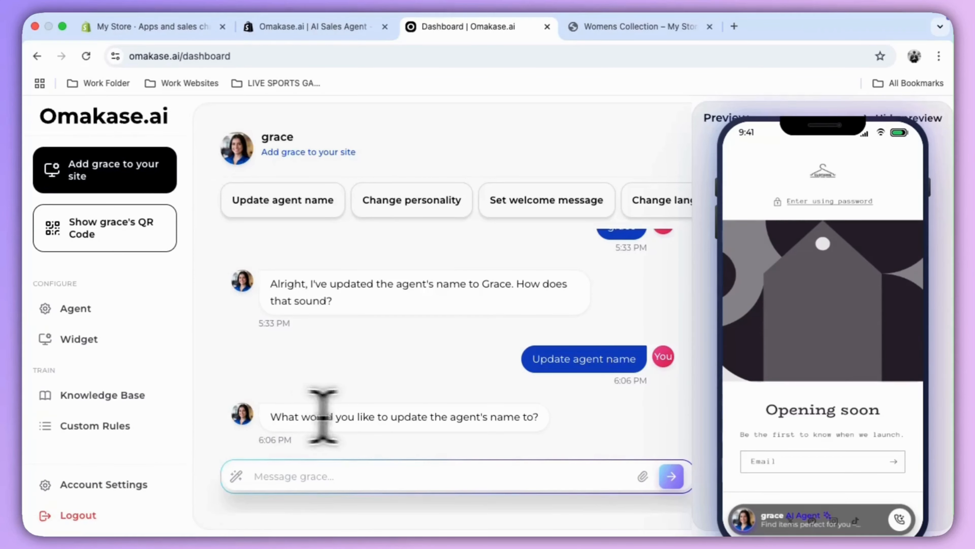
pyautogui.scroll(3, 346, 422)
pyautogui.scroll(2, 348, 407)
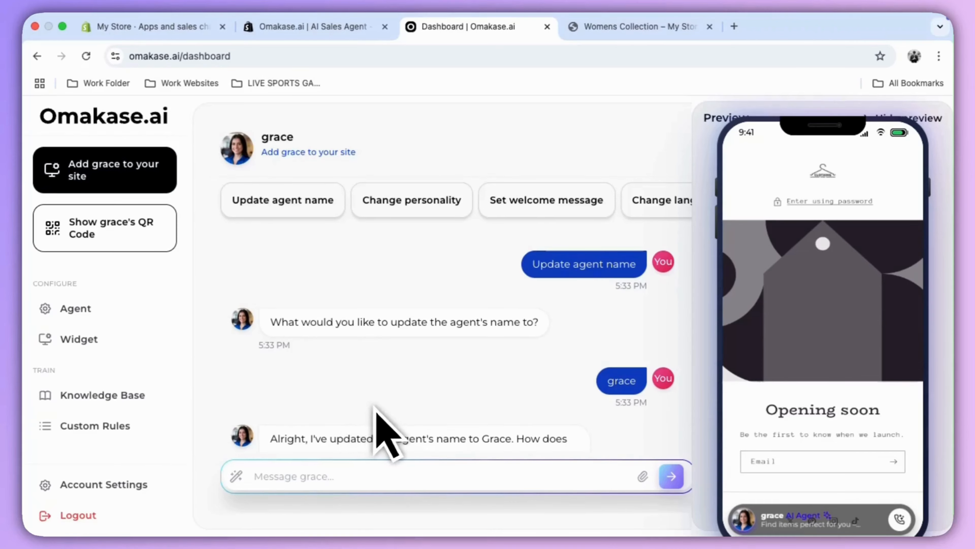
# Test the agent in the dashboard chat by asking "Do you ship internationally?" and "Whats is your name?"
pyautogui.click(294, 474)
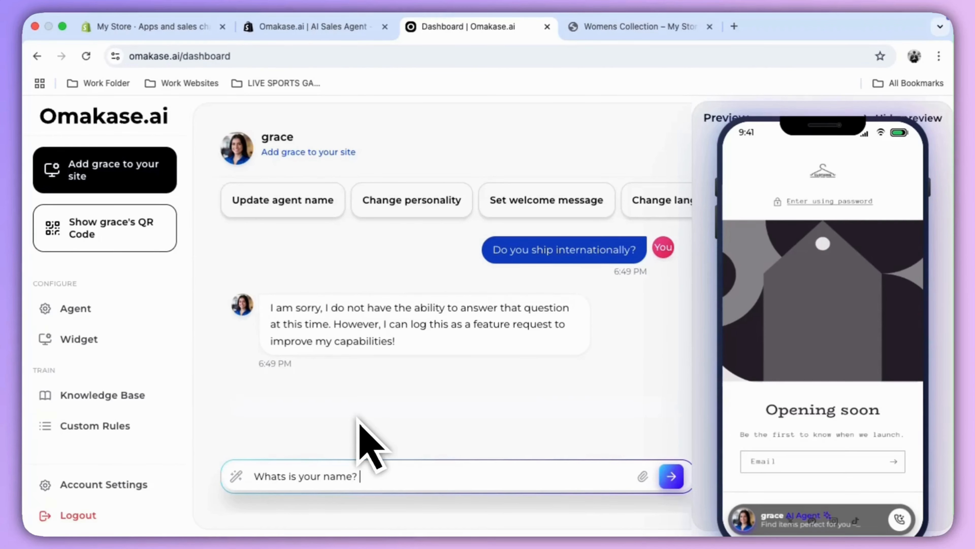
pyautogui.press('Return')
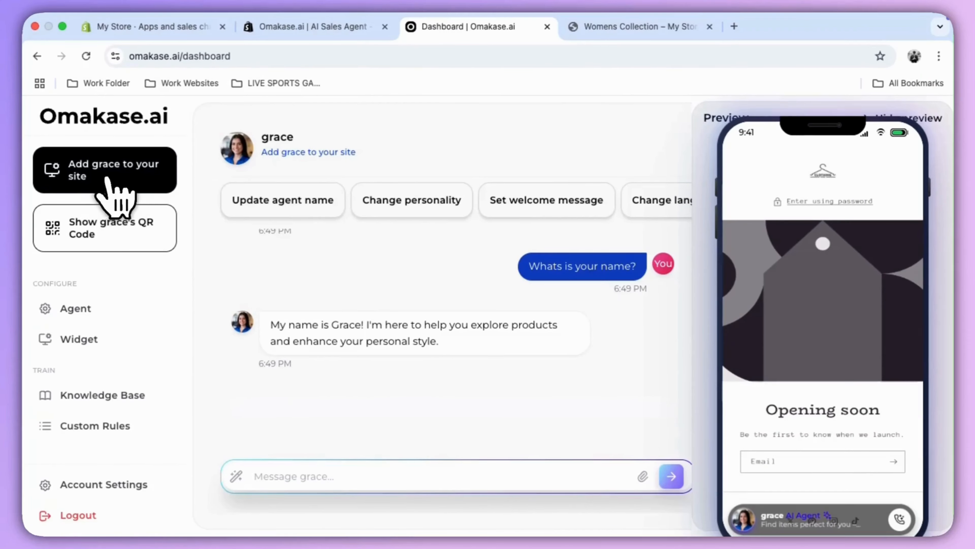
# Open the instructions for adding the agent to the site and copy the API key for the Shopify app
pyautogui.click(142, 192)
pyautogui.scroll(-4, 312, 348)
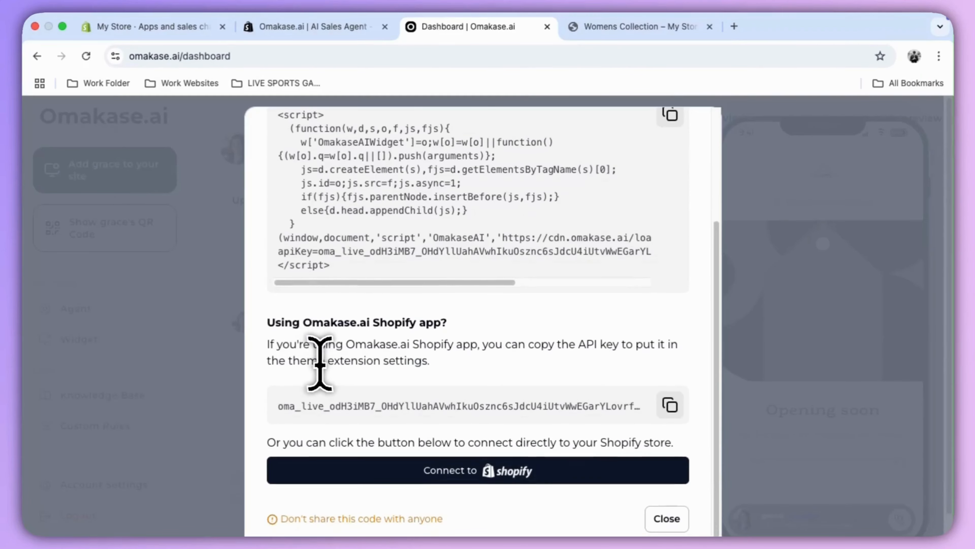
pyautogui.scroll(-1, 320, 363)
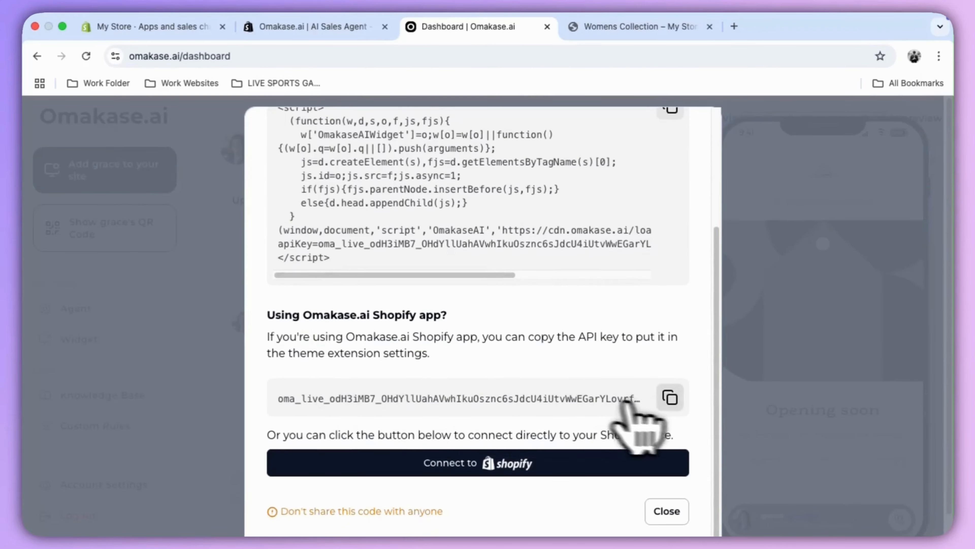
pyautogui.click(671, 400)
# Connect the agent to the Shopify store and open the Omakase.ai theme extension in the theme editor
pyautogui.click(457, 457)
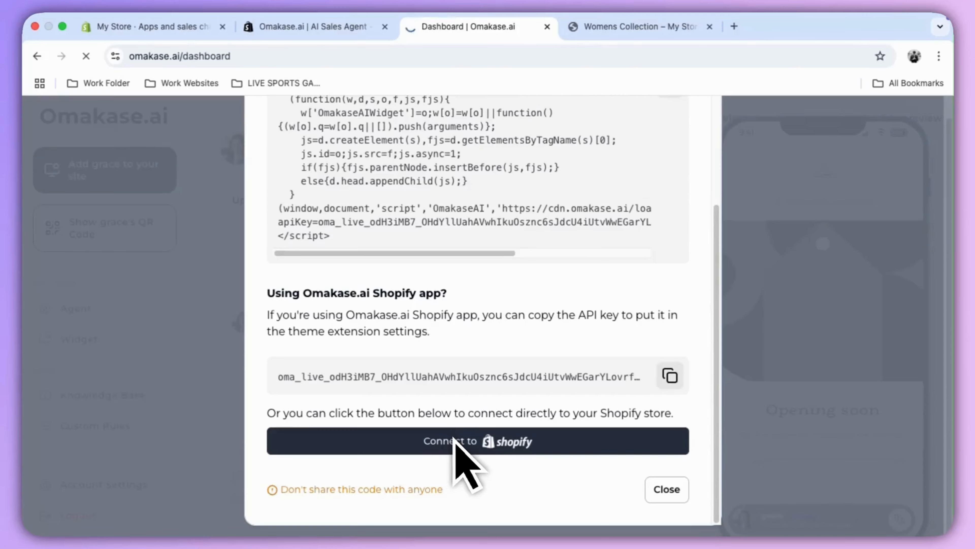
pyautogui.scroll(-12, 467, 441)
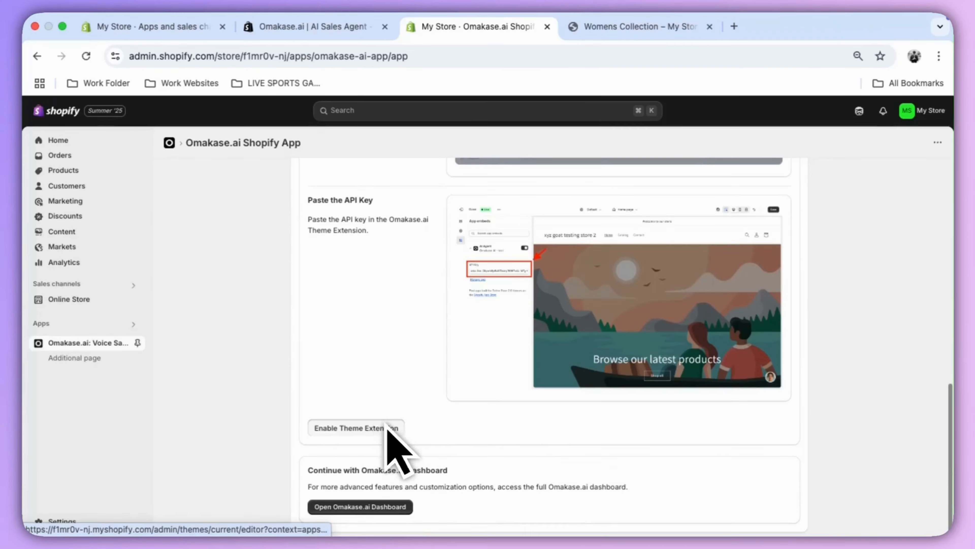
pyautogui.click(385, 427)
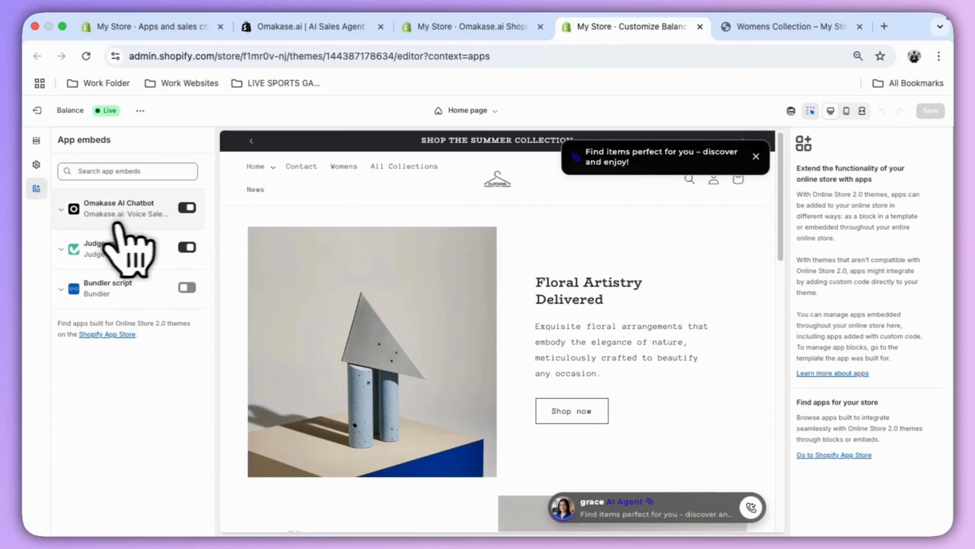
# Replace the API key in the Omakase AI Chatbot app embed with the copied API key and save the theme
pyautogui.click(65, 215)
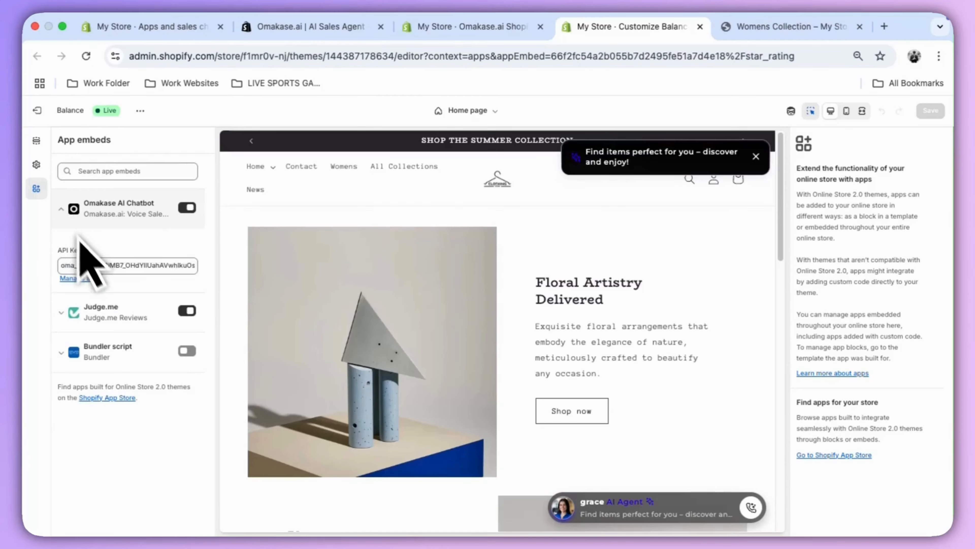
pyautogui.tripleClick(109, 266)
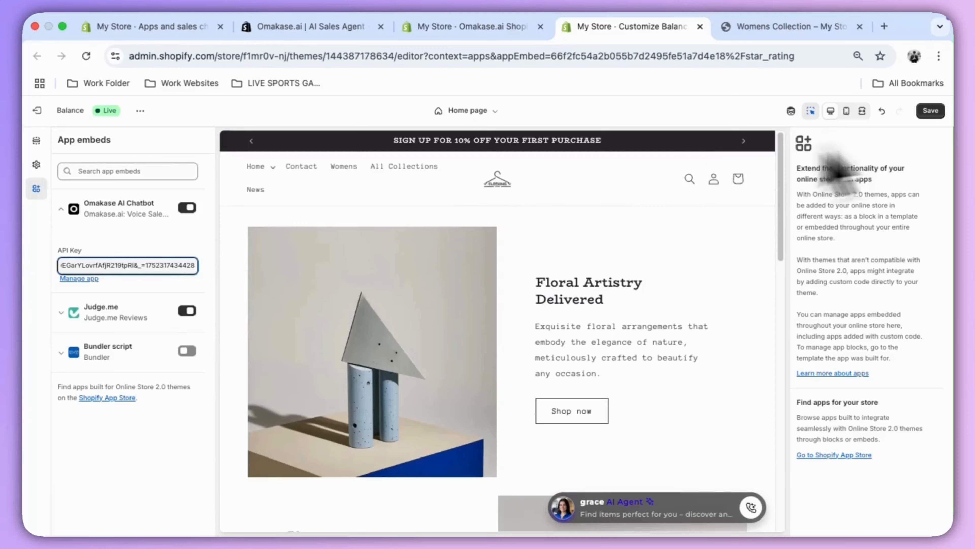
pyautogui.click(931, 111)
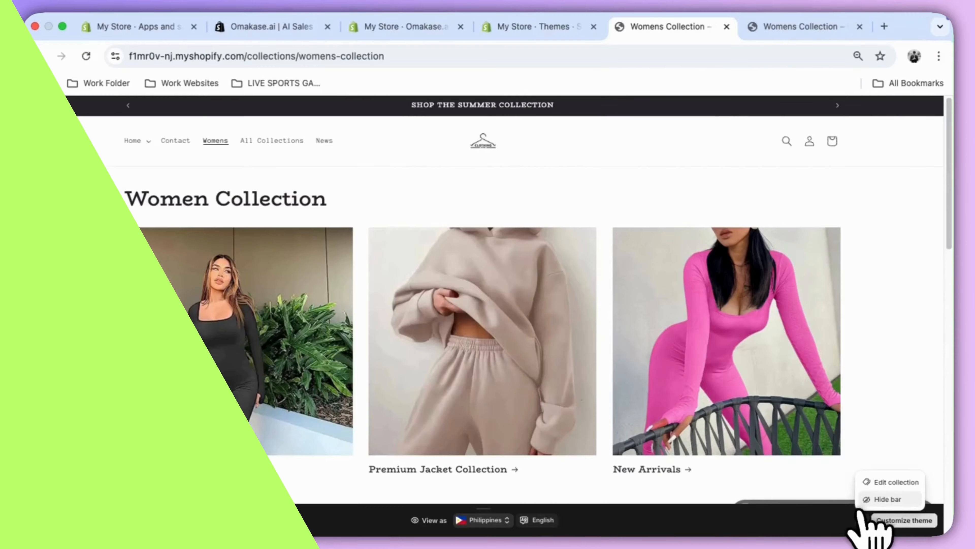
# Hide the preview bar on the storefront's Womens Collection page and look through the page for the agent widget
pyautogui.click(861, 507)
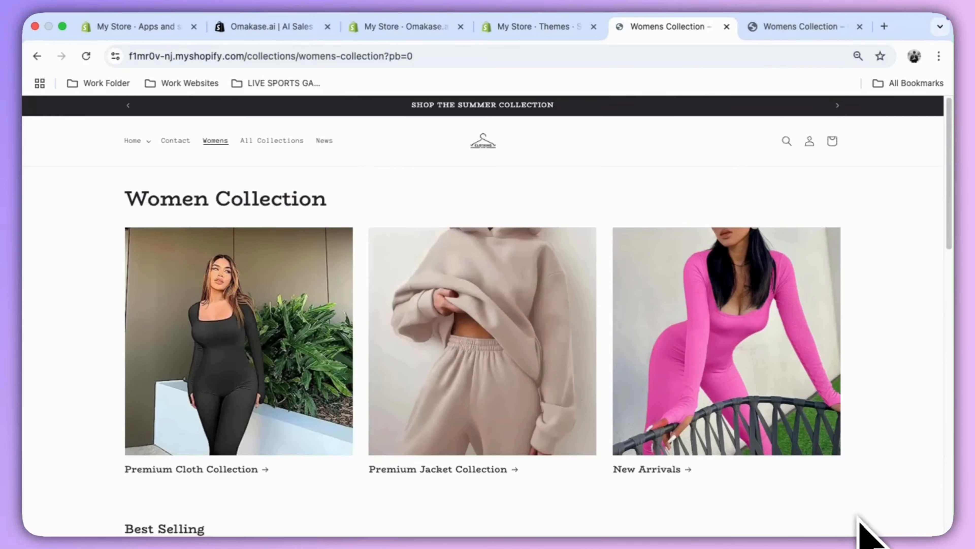
pyautogui.scroll(-10, 793, 434)
pyautogui.scroll(8, 793, 433)
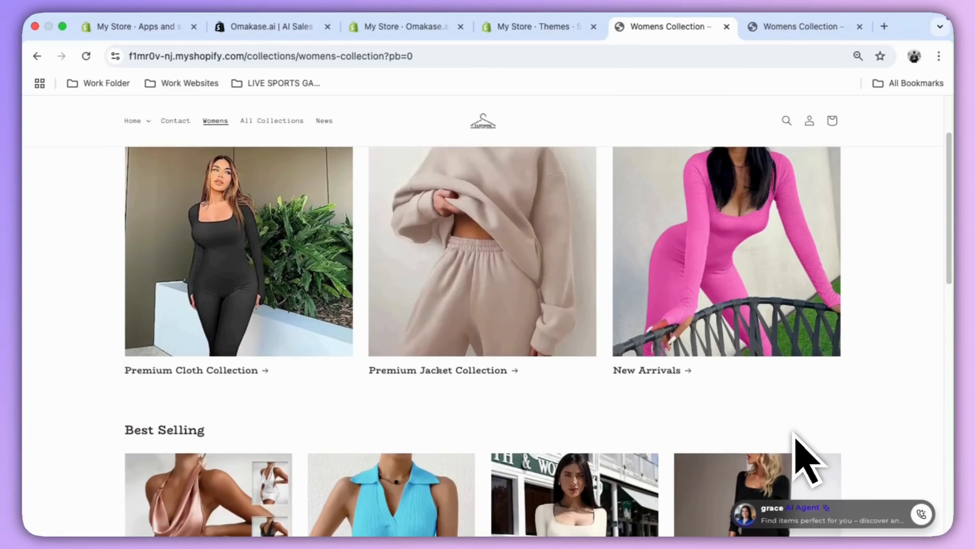
pyautogui.scroll(3, 804, 458)
# Open the AI agent widget on the storefront, switch it to text chat and ask "What product do you sell?"
pyautogui.click(781, 525)
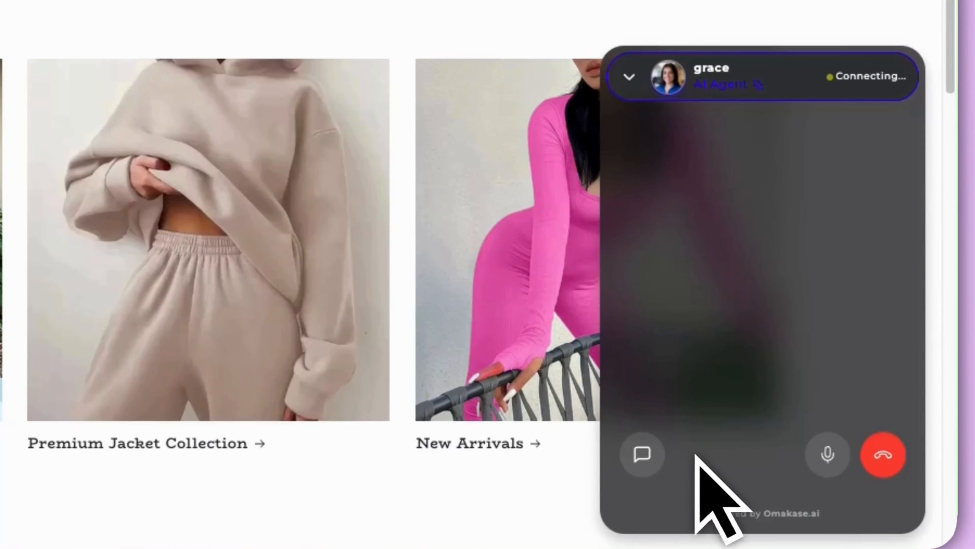
pyautogui.click(666, 461)
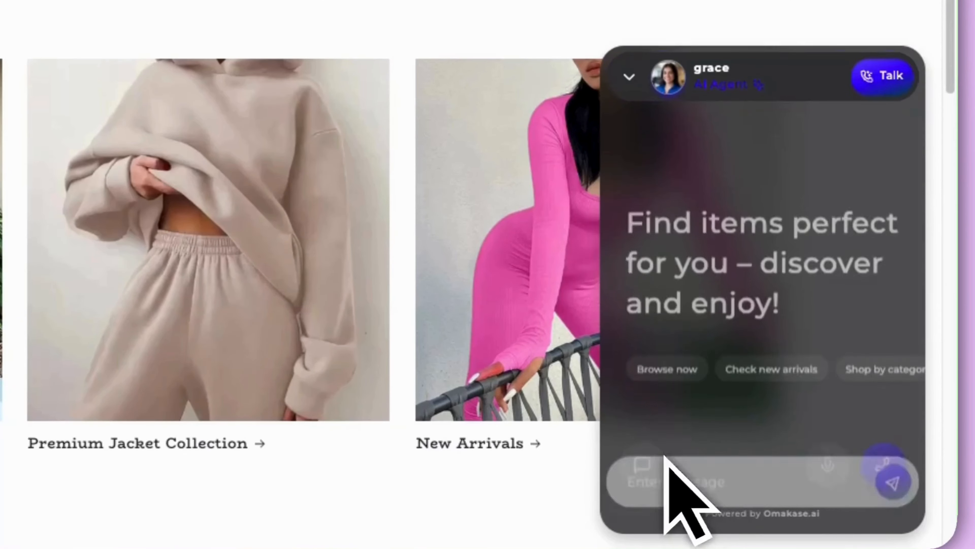
pyautogui.click(686, 476)
pyautogui.write('What product d')
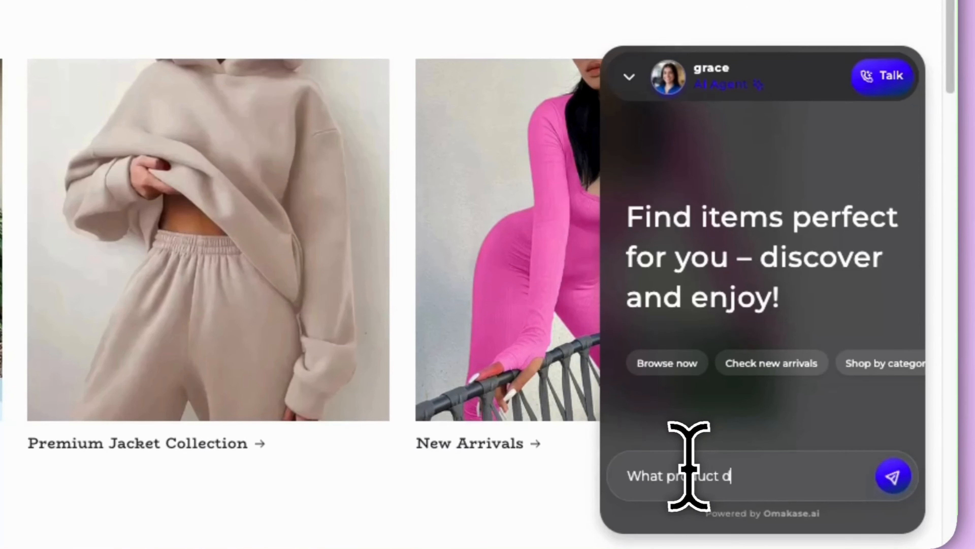
pyautogui.write('o you sell?')
pyautogui.press('Return')
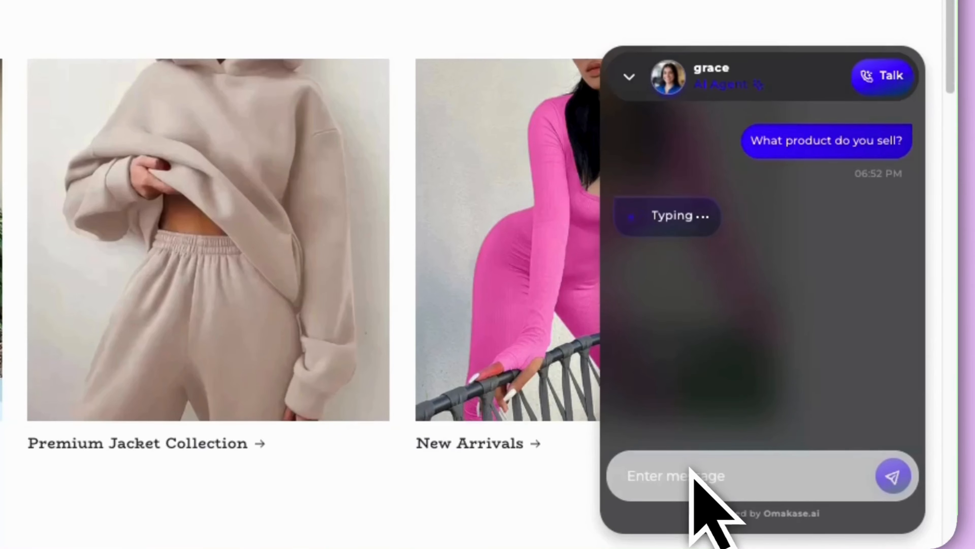
# Review the agent's reply with its product suggestions, then leave the text chat and start a voice call with the agent
pyautogui.scroll(-1, 730, 370)
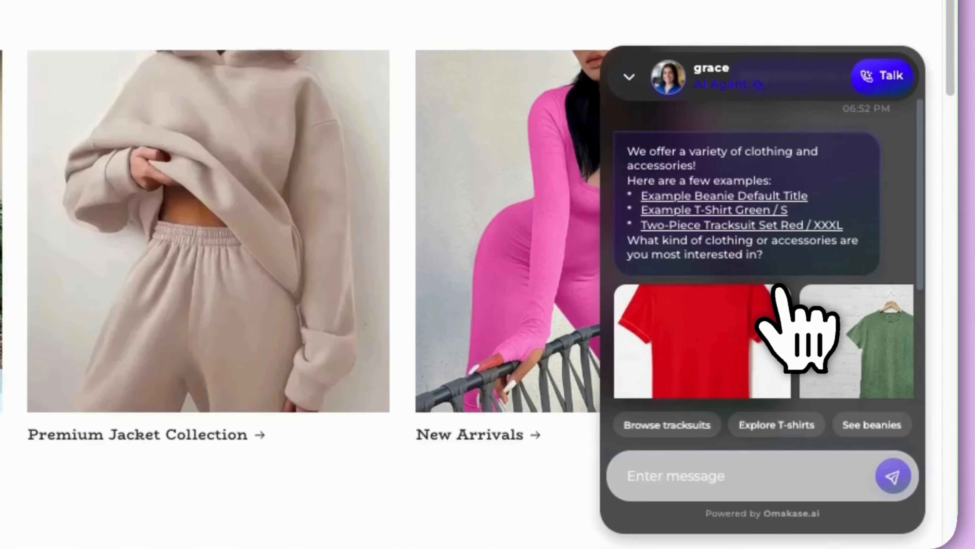
pyautogui.click(752, 465)
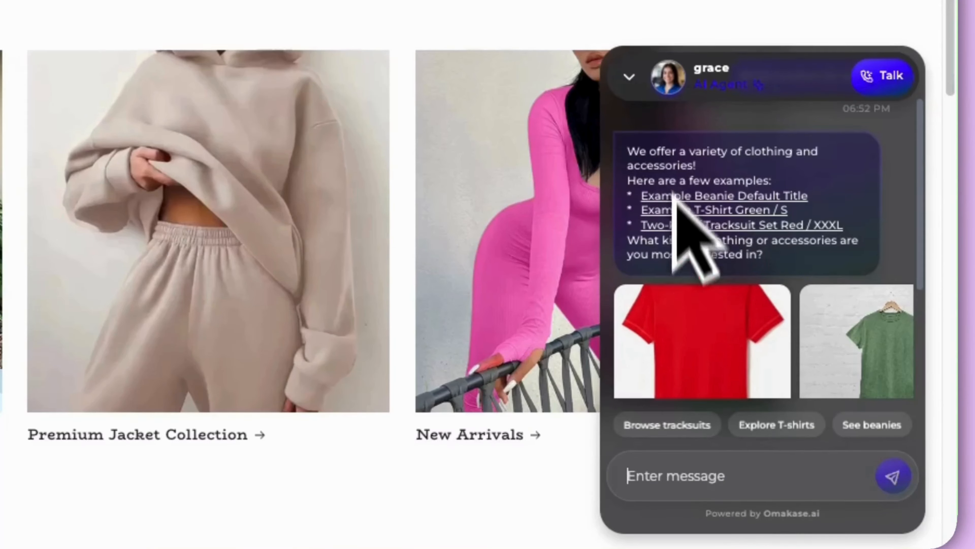
pyautogui.click(629, 77)
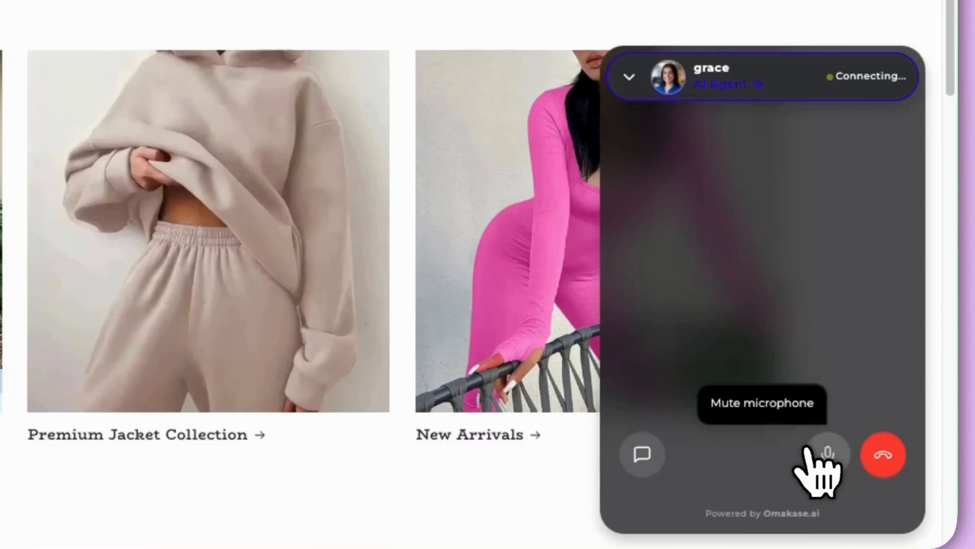